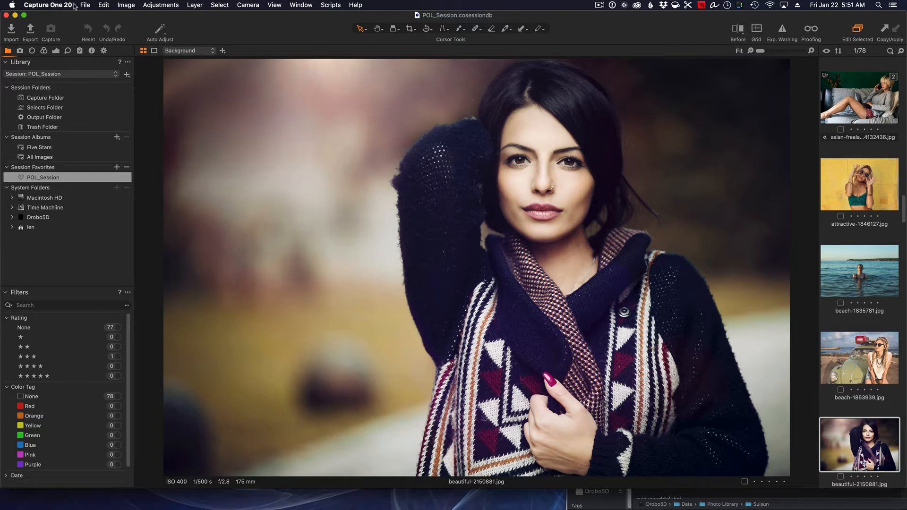
# Show the File menu with its session commands
pyautogui.click(85, 6)
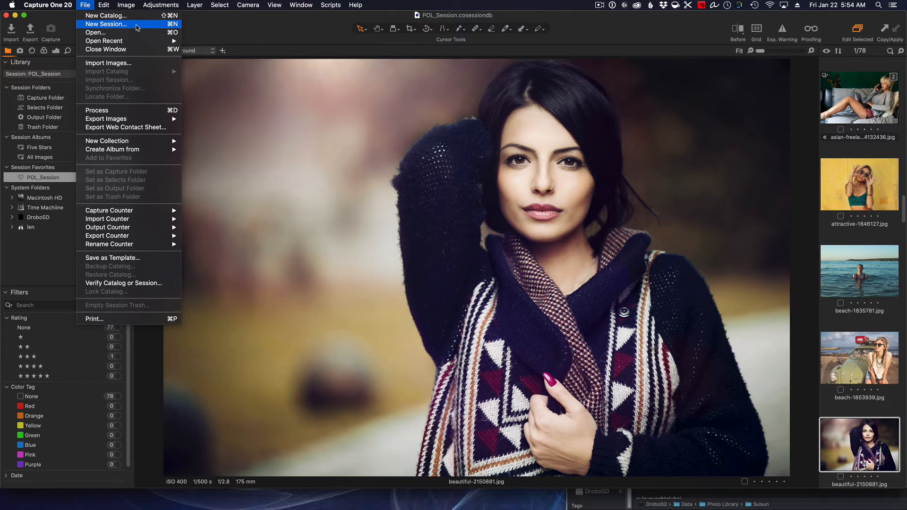
# Start a New Session setup, ready to be named Suisun Vacation
pyautogui.click(136, 27)
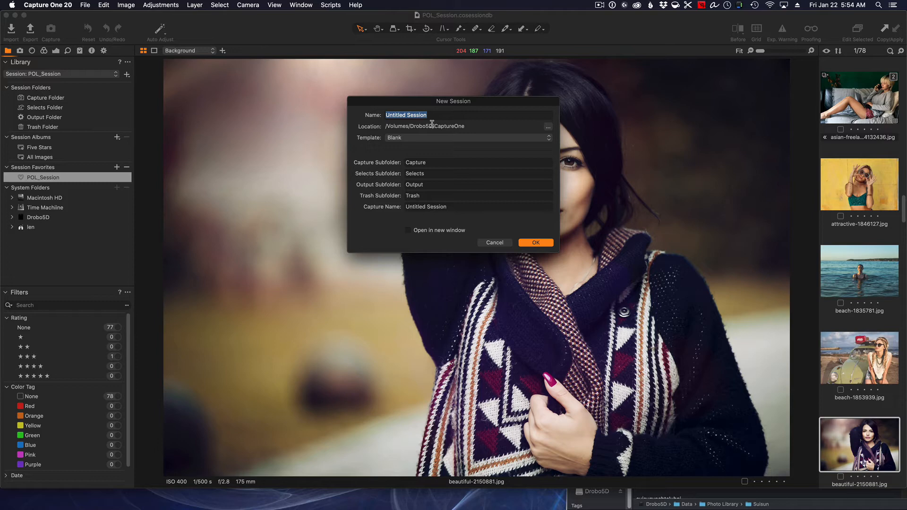
pyautogui.write('Suisun V')
pyautogui.write(' acation')
pyautogui.click(550, 130)
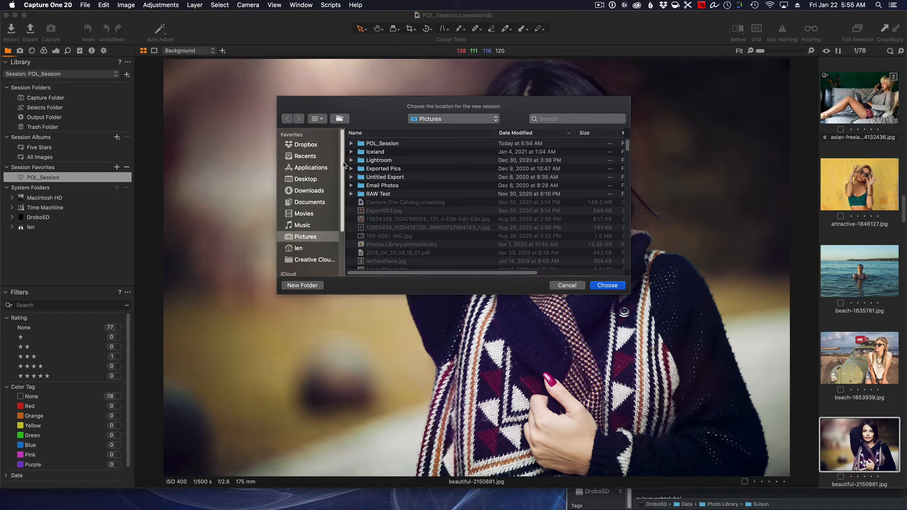
pyautogui.scroll(-2, 344, 183)
pyautogui.scroll(-3, 345, 182)
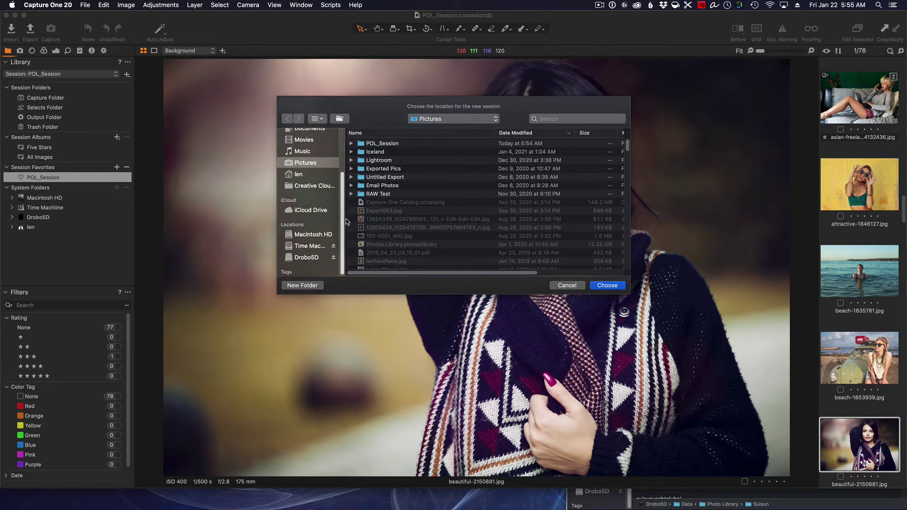
pyautogui.click(307, 257)
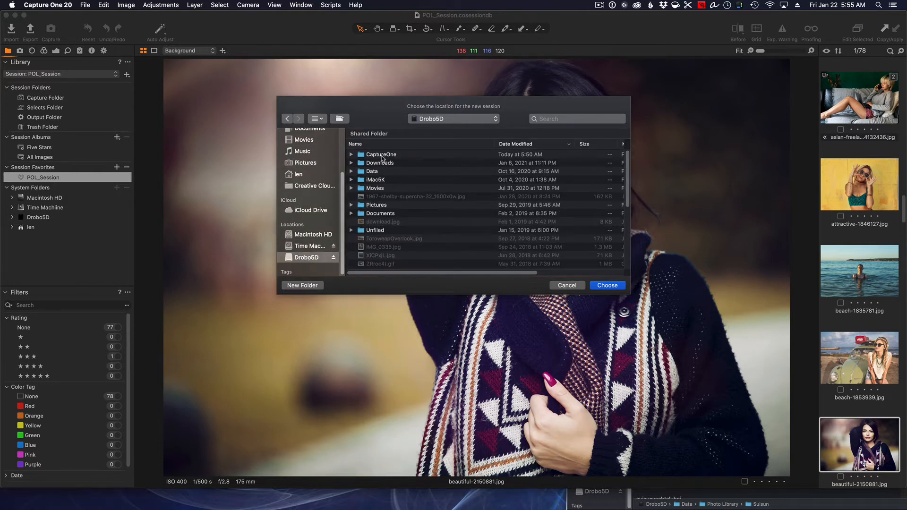
pyautogui.doubleClick(381, 154)
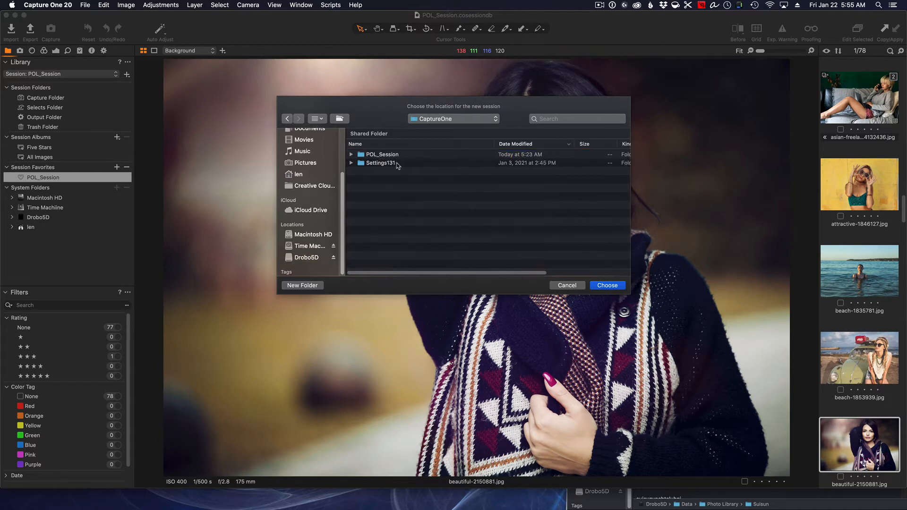
pyautogui.click(607, 285)
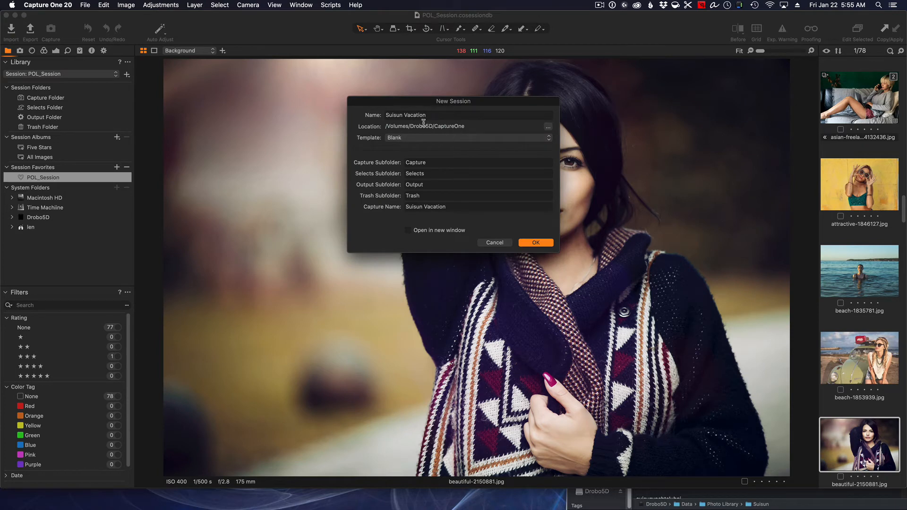
pyautogui.click(435, 118)
# Create and open the empty Suisun Vacation session
pyautogui.click(540, 244)
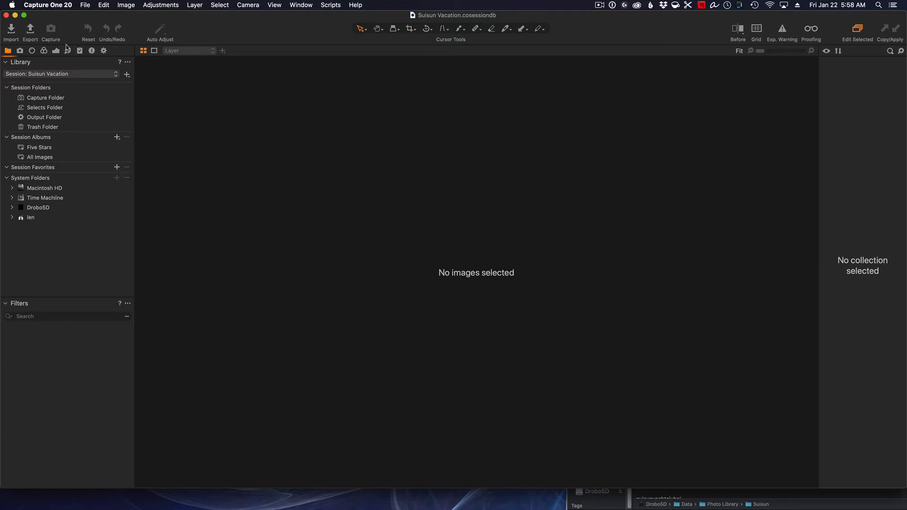
# Bring up the Import Images window previewing the RAW Test source
pyautogui.click(11, 29)
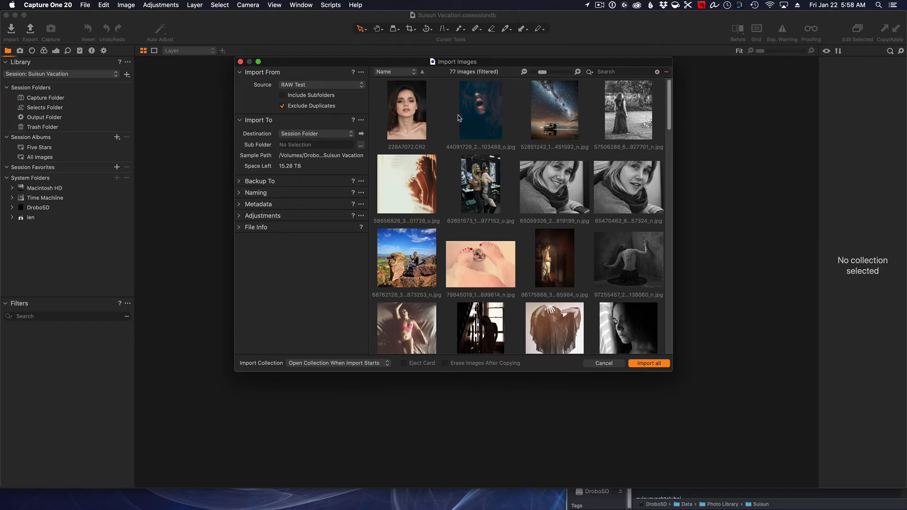
pyautogui.scroll(-5, 480, 177)
pyautogui.scroll(-5, 480, 177)
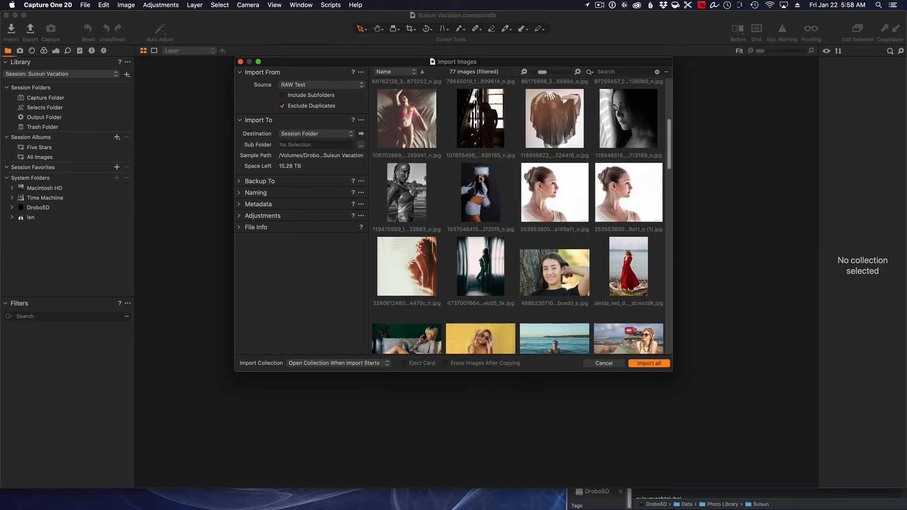
pyautogui.scroll(-5, 480, 177)
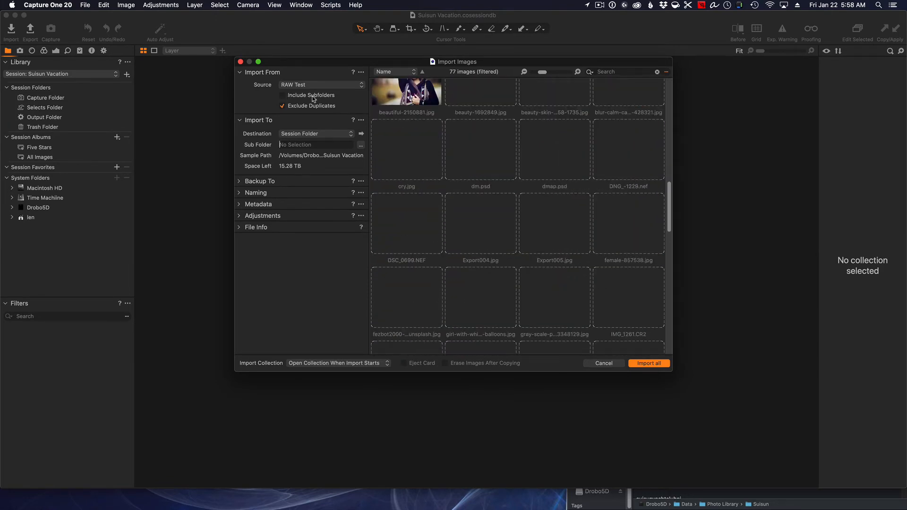
# Offer the list of other import source folders from the Source dropdown
pyautogui.click(342, 85)
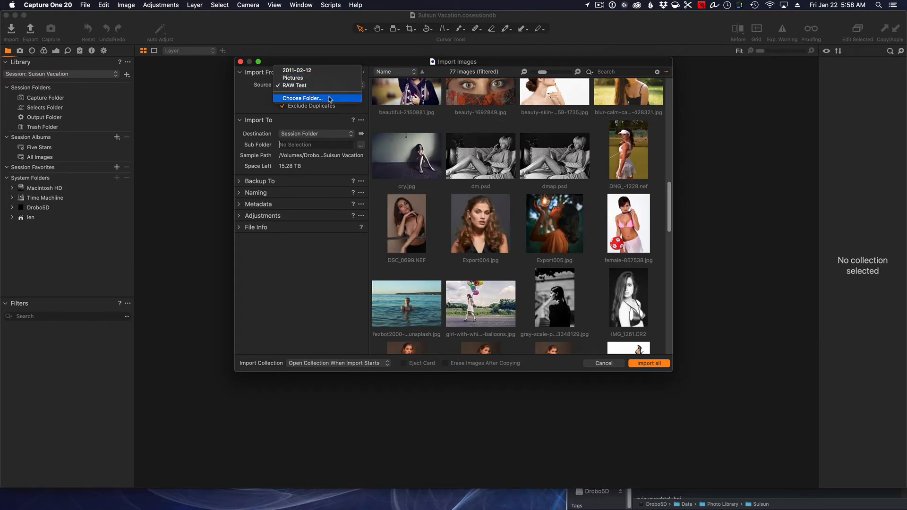
# Browse into Drobo5D > Data > Photo Library in the source folder chooser
pyautogui.click(304, 98)
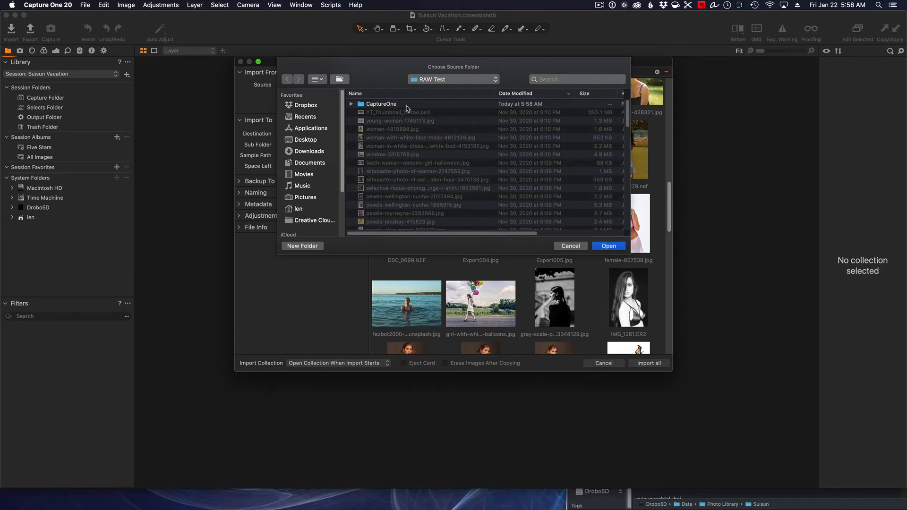
pyautogui.scroll(-2, 316, 177)
pyautogui.scroll(-3, 315, 177)
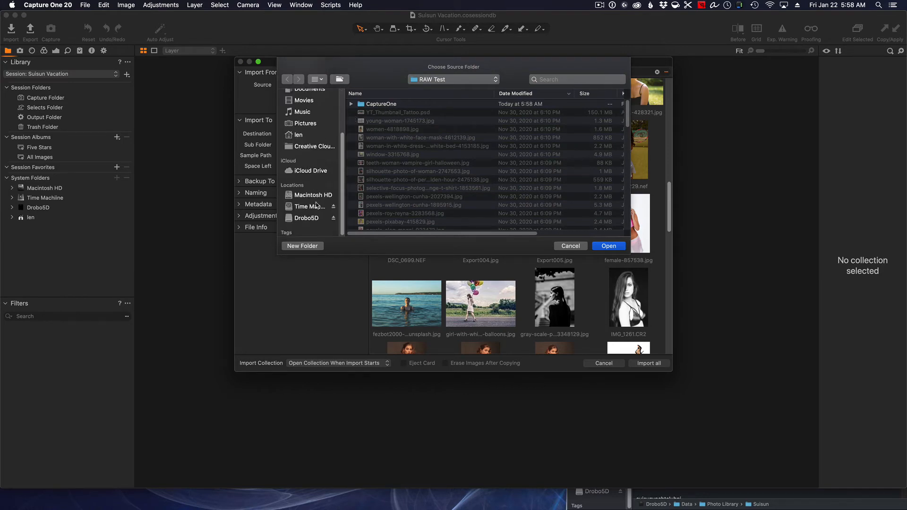
pyautogui.click(307, 218)
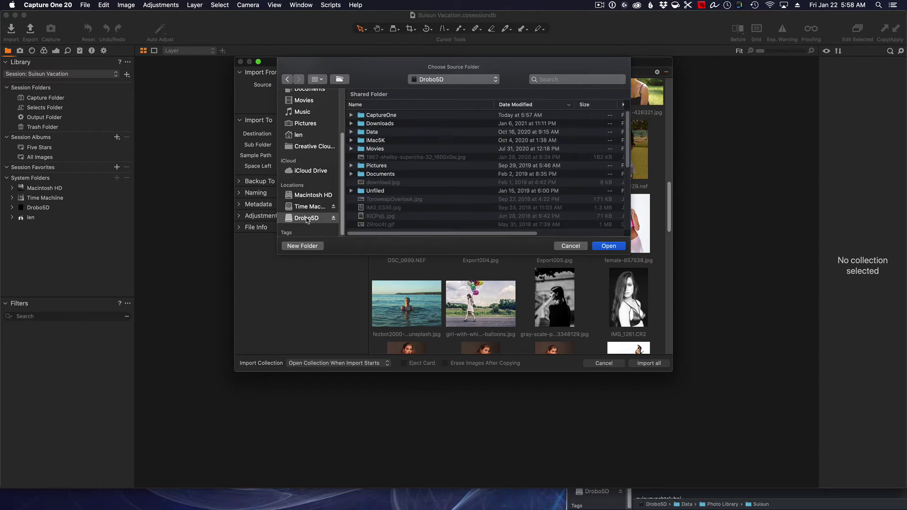
pyautogui.click(373, 133)
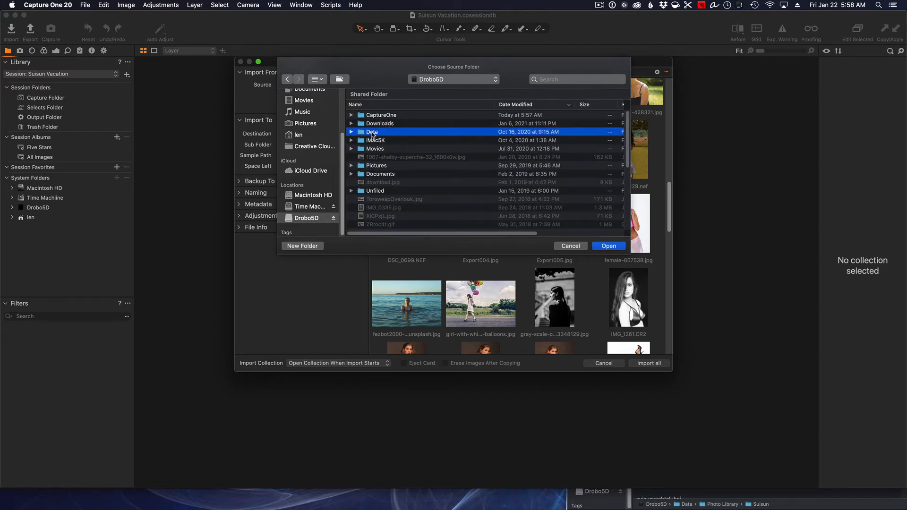
pyautogui.doubleClick(373, 133)
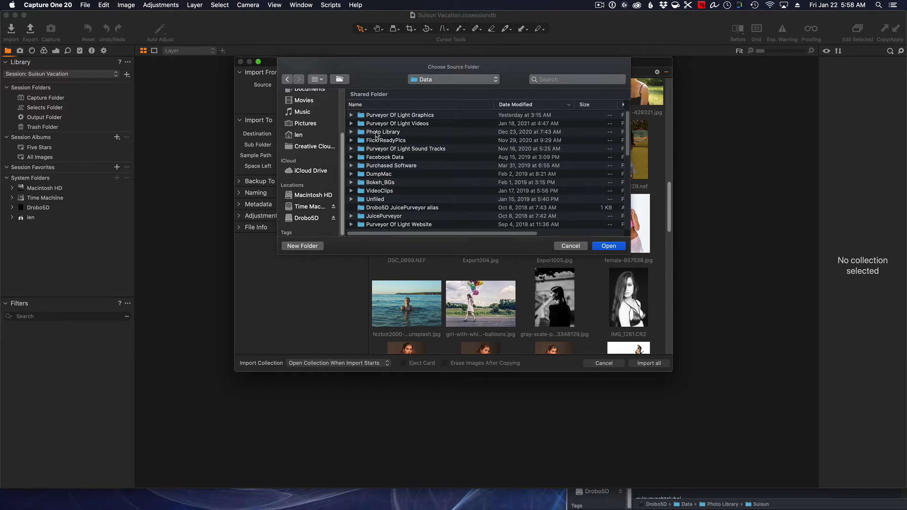
pyautogui.click(378, 133)
pyautogui.doubleClick(386, 136)
pyautogui.scroll(-3, 414, 145)
# Sort by name, expand Suisun and choose its 2007-11-10 subfolder as import source
pyautogui.click(425, 104)
pyautogui.scroll(-5, 432, 131)
pyautogui.scroll(-2, 422, 142)
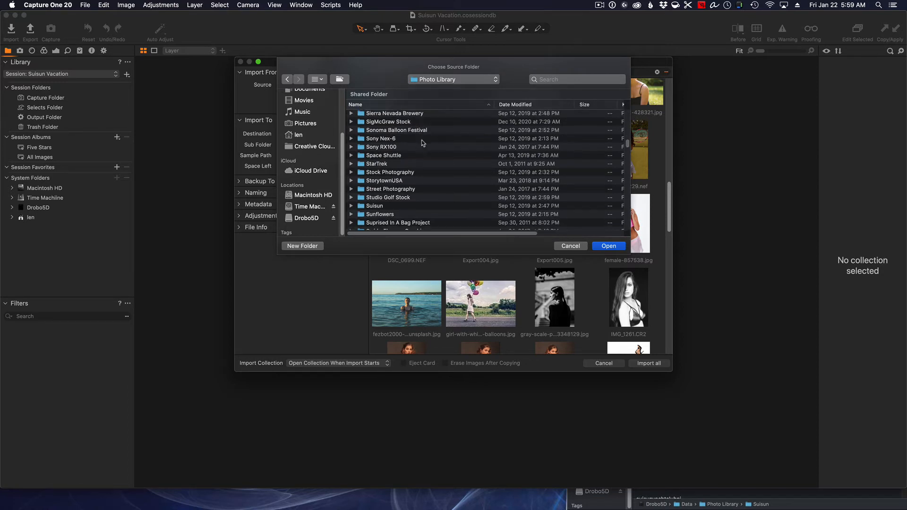
pyautogui.click(352, 206)
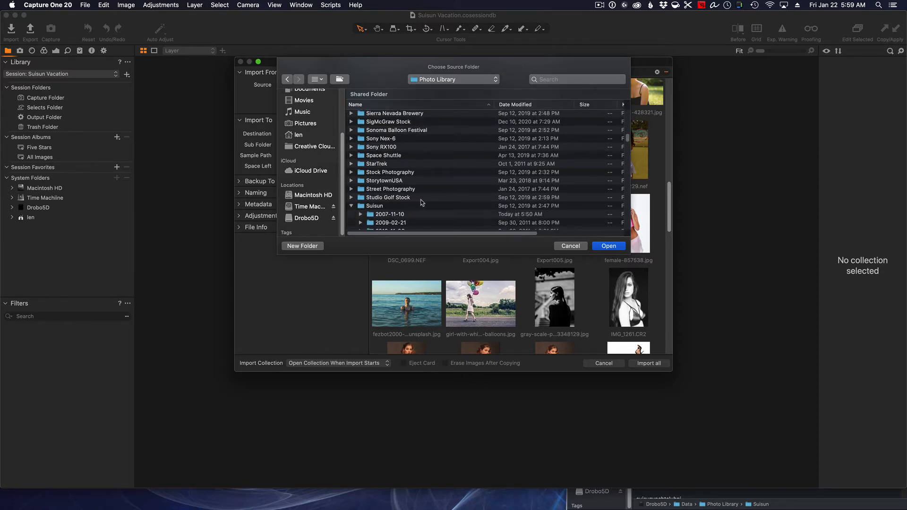
pyautogui.scroll(-2, 418, 204)
pyautogui.scroll(-1, 418, 204)
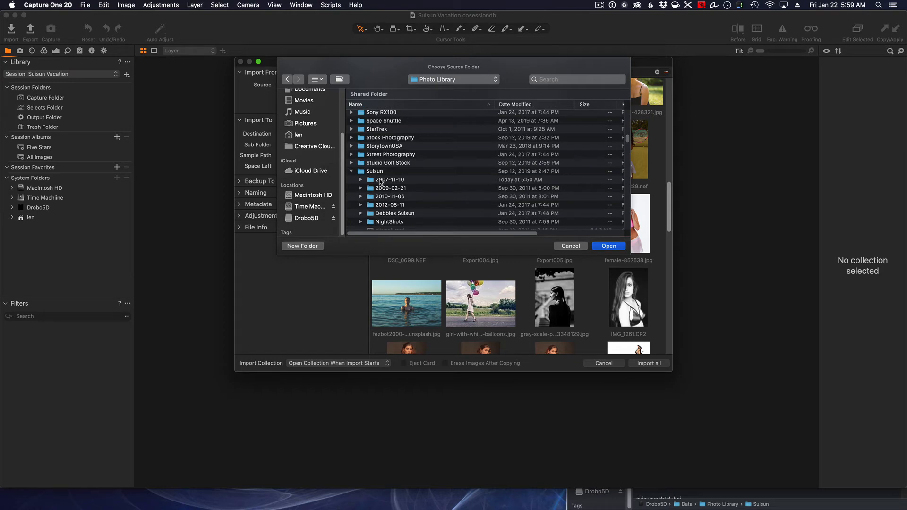
pyautogui.click(383, 181)
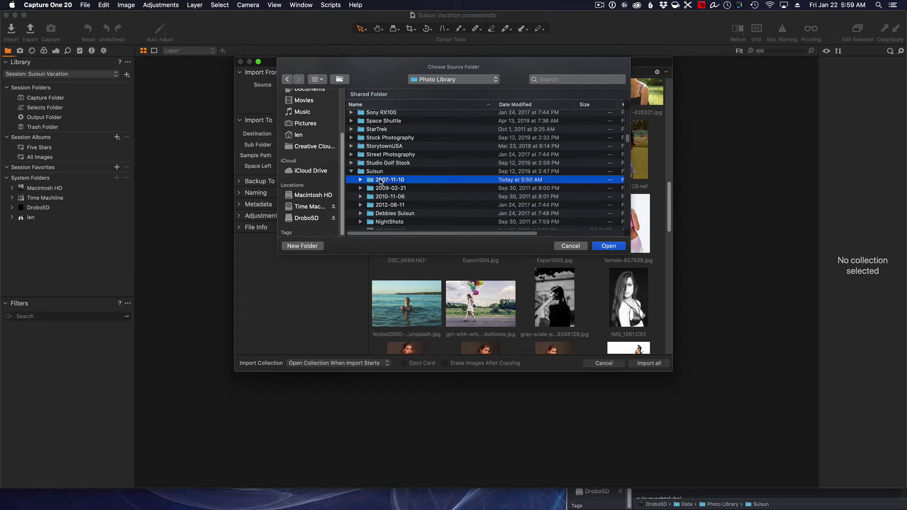
# Confirm 2007-11-10 as source and set the destination to the session's Capture Folder
pyautogui.click(608, 245)
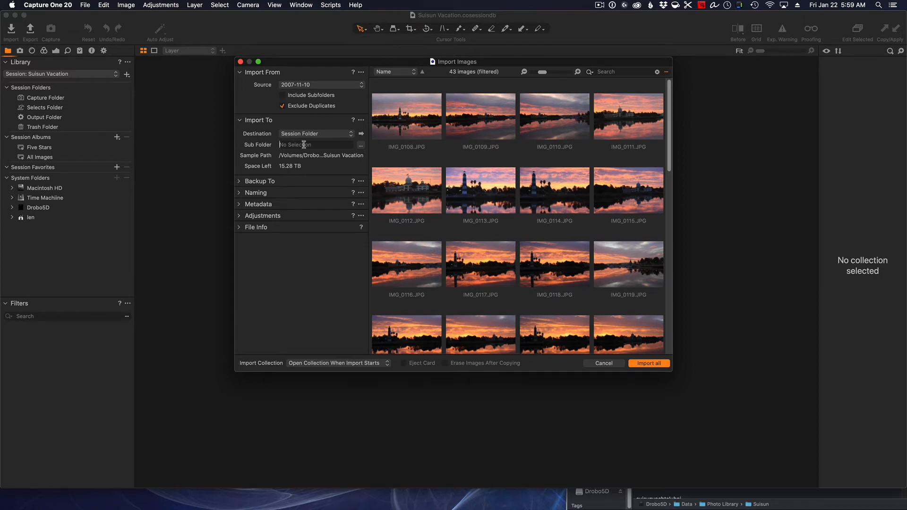
pyautogui.click(290, 145)
pyautogui.click(344, 135)
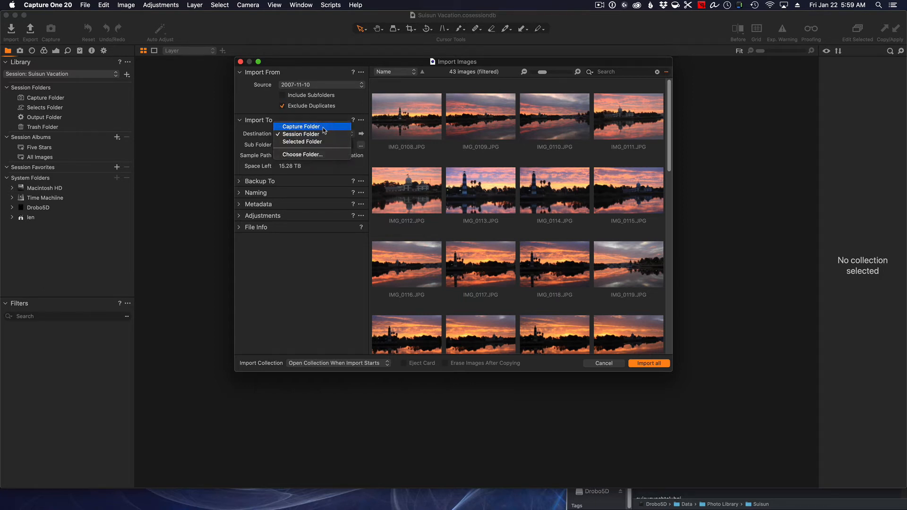
pyautogui.click(327, 127)
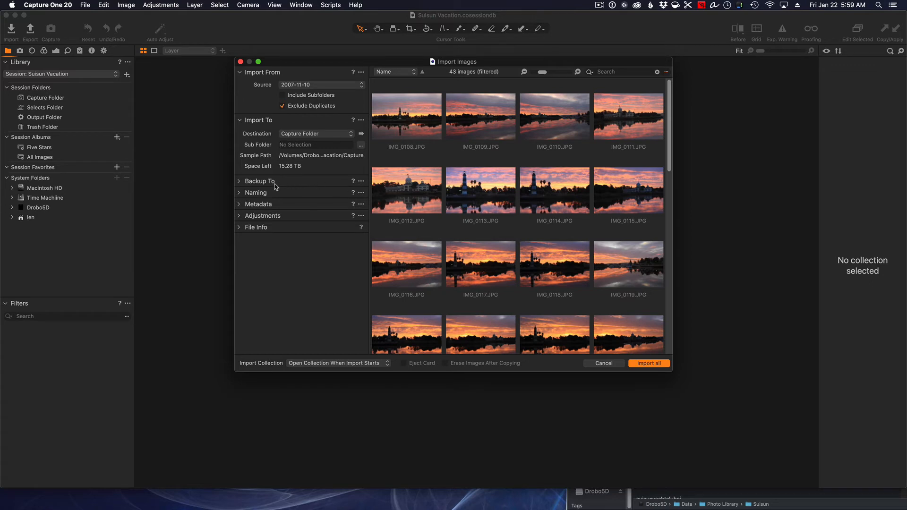
# Review the Backup, Naming, Metadata and Adjustments import sections
pyautogui.click(239, 181)
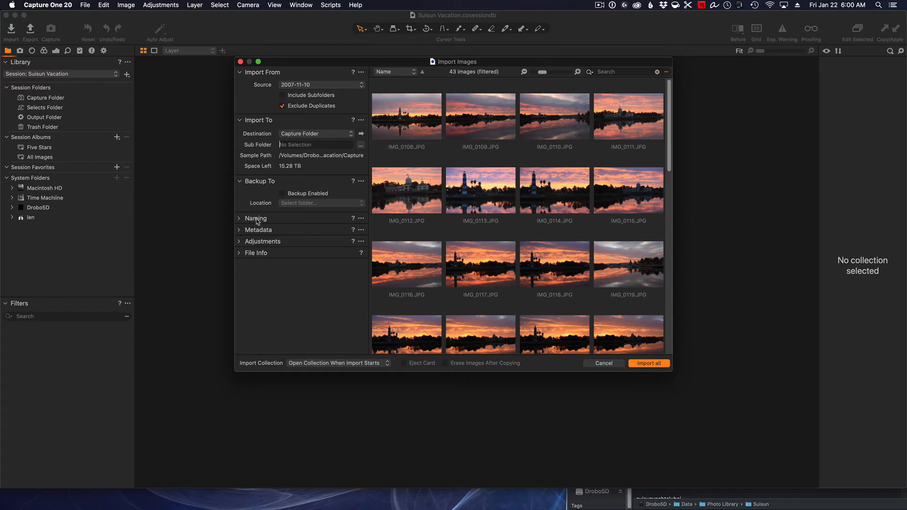
pyautogui.click(240, 218)
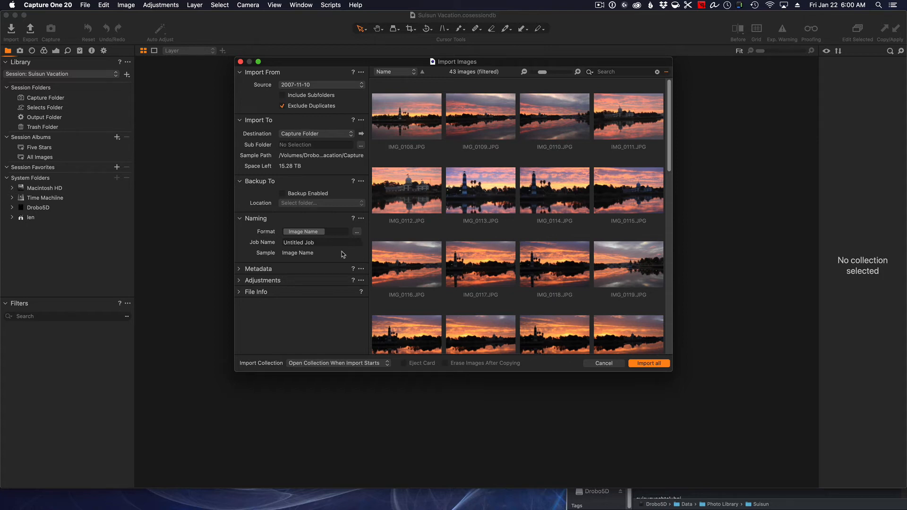
pyautogui.click(240, 270)
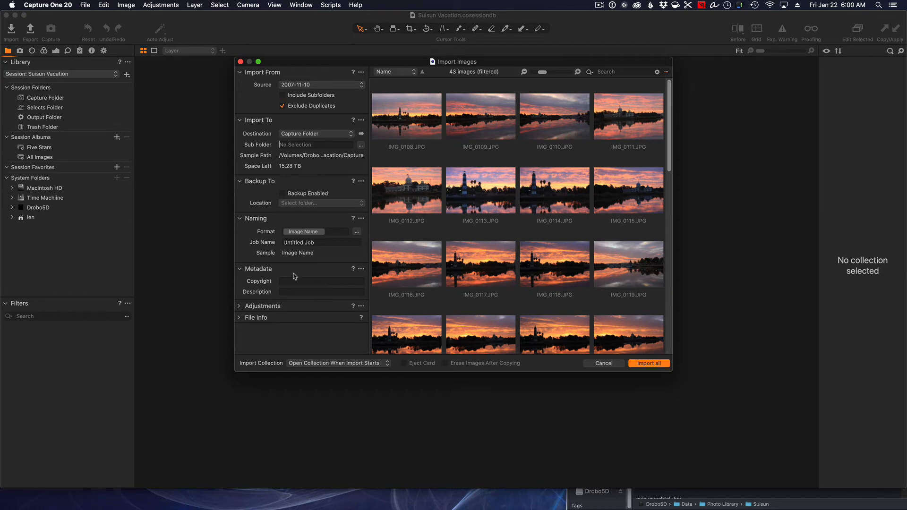
pyautogui.click(239, 306)
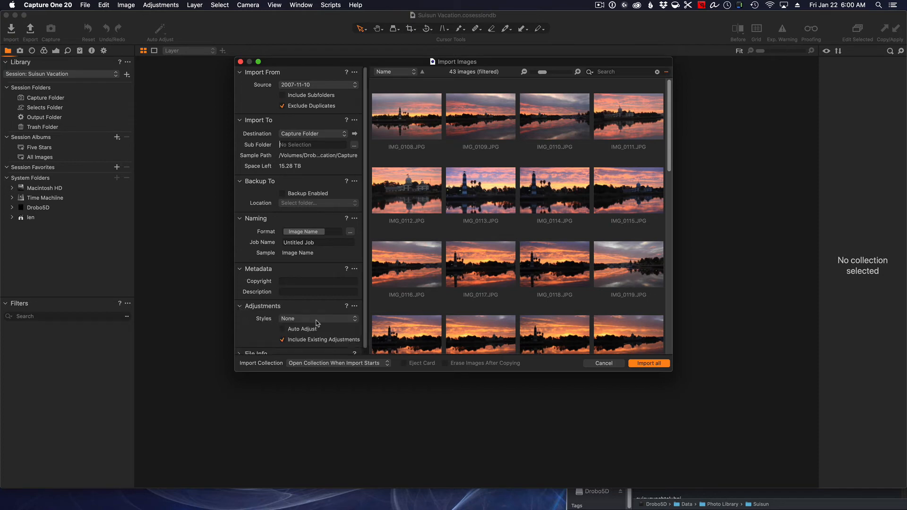
pyautogui.scroll(-1, 322, 324)
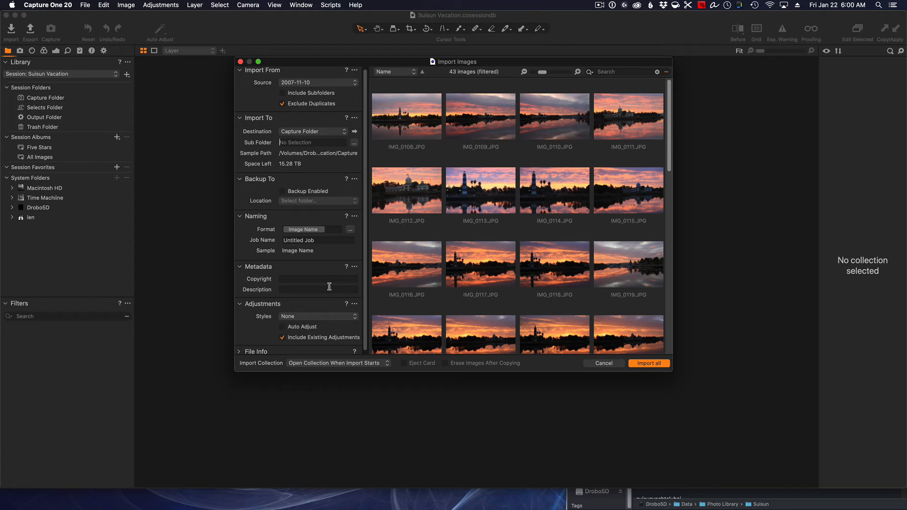
pyautogui.scroll(-1, 311, 291)
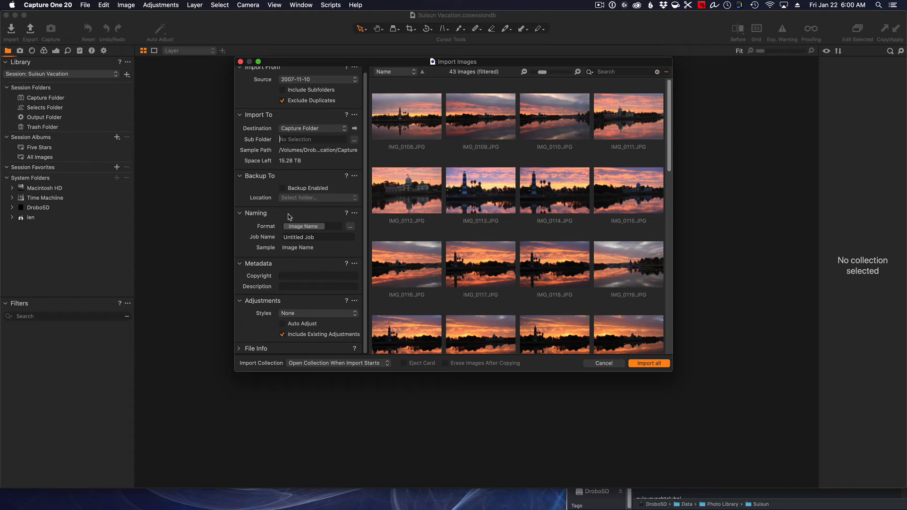
pyautogui.scroll(1, 312, 163)
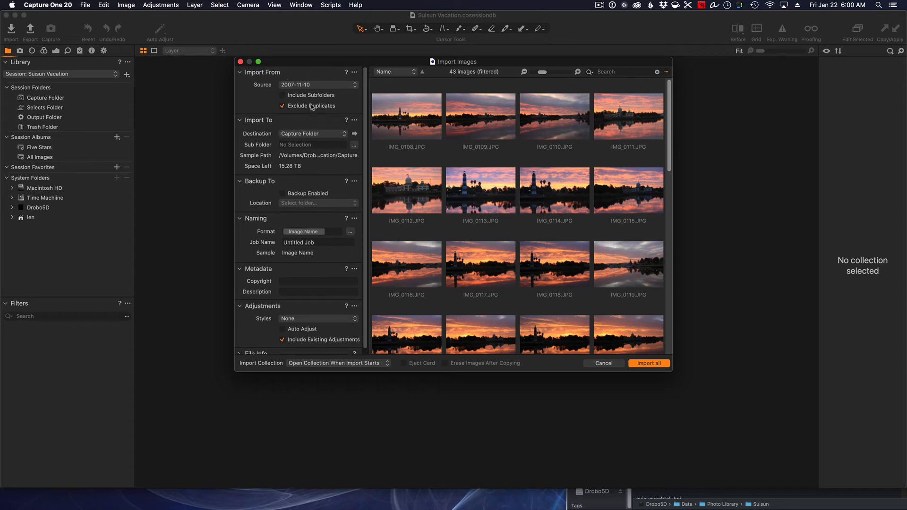
# Import all 43 sunset images into the session
pyautogui.click(653, 364)
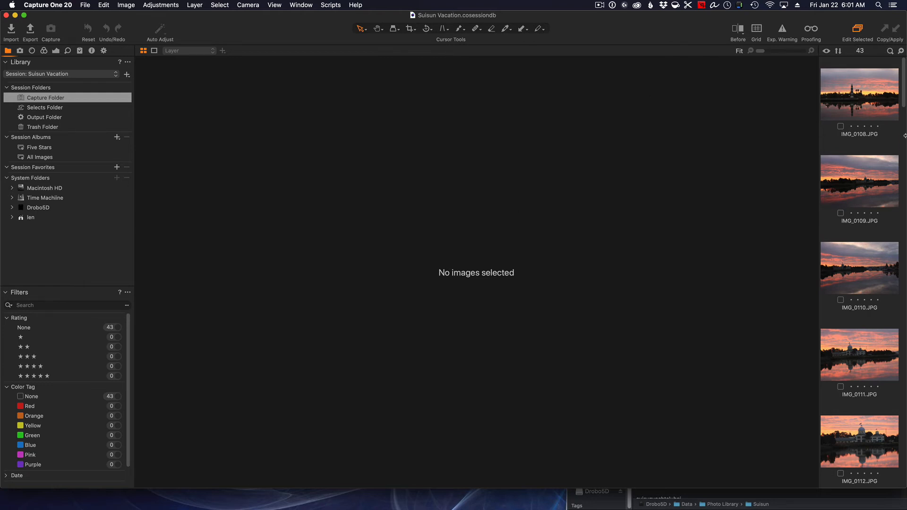
pyautogui.moveTo(903, 81)
pyautogui.mouseDown()
pyautogui.moveTo(891, 431)
pyautogui.moveTo(903, 71)
pyautogui.mouseUp()
# Place the image browser as a strip below the viewer
pyautogui.click(274, 5)
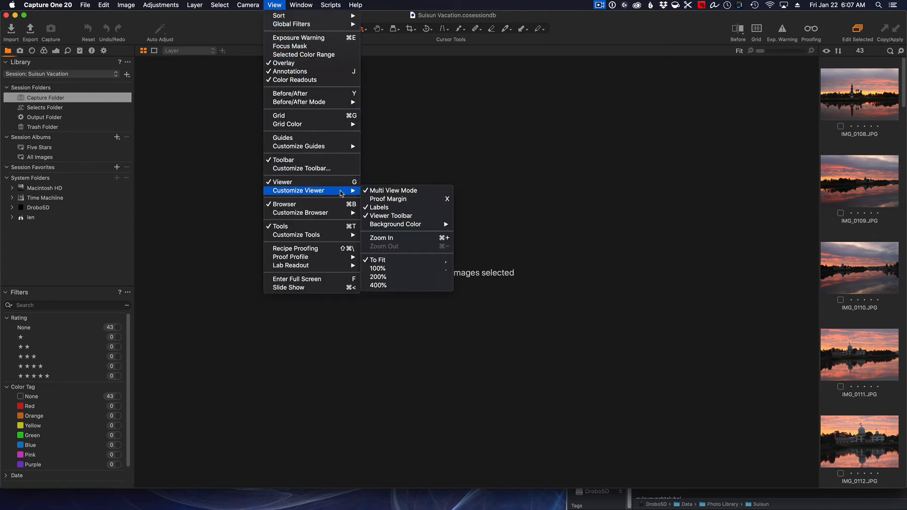
pyautogui.moveTo(300, 213)
pyautogui.click(399, 225)
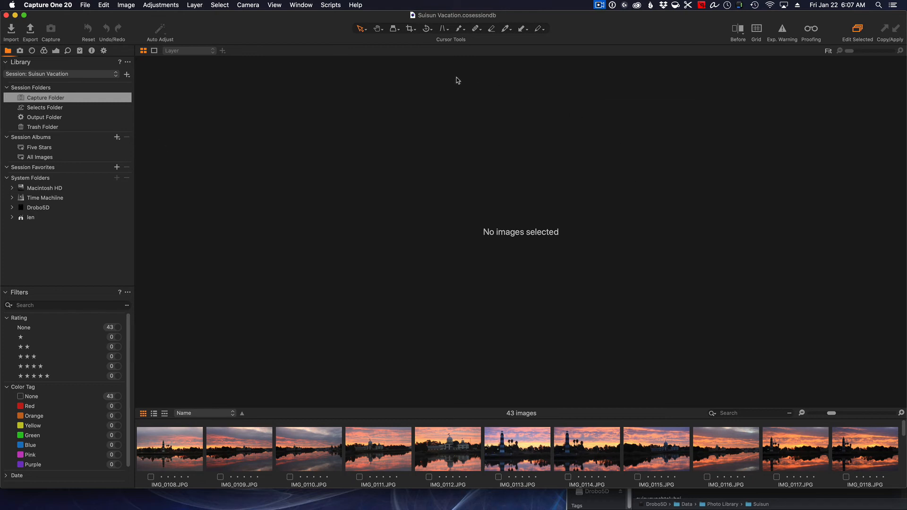
# Place the browser of 43 thumbnails back in a vertical column to the right of the viewer
pyautogui.click(301, 6)
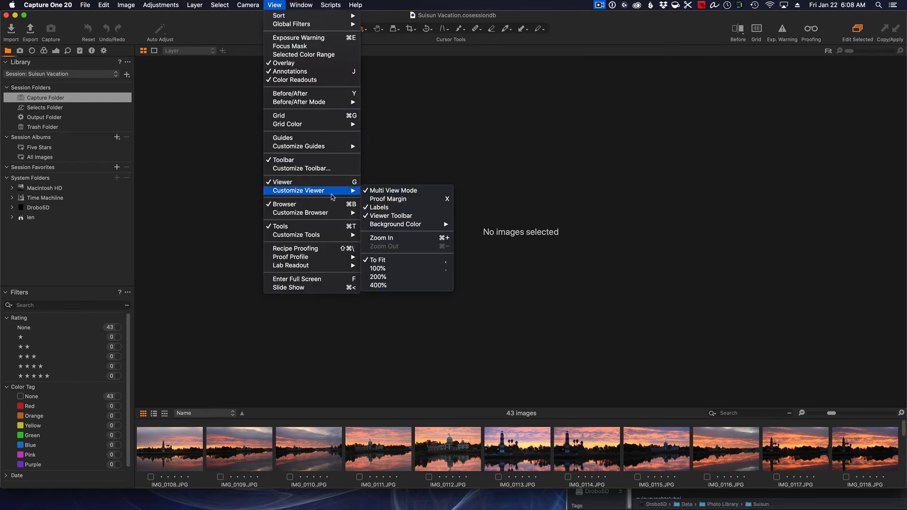
pyautogui.moveTo(301, 212)
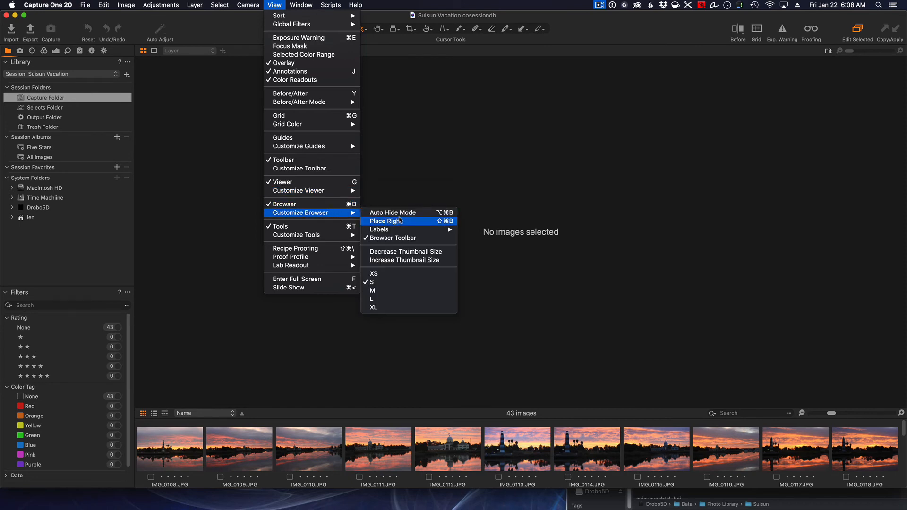
pyautogui.click(409, 223)
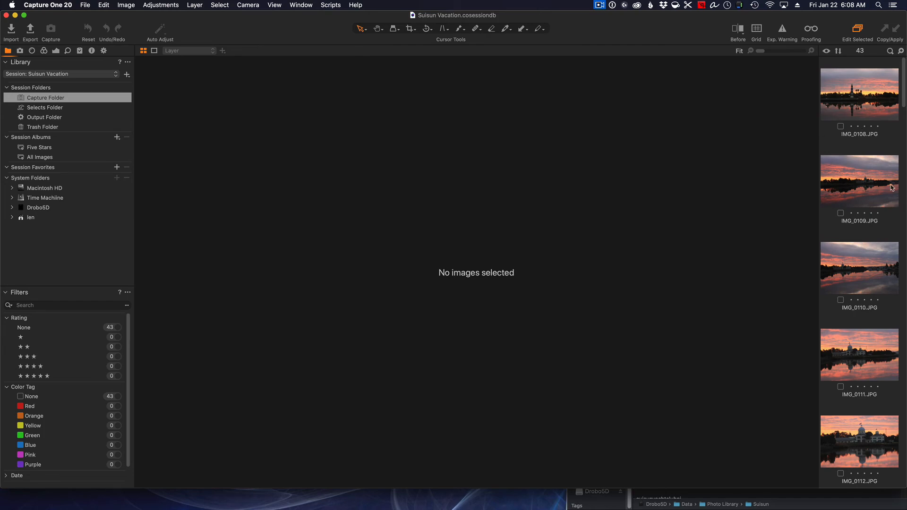
pyautogui.moveTo(904, 85)
pyautogui.mouseDown()
pyautogui.moveTo(891, 363)
pyautogui.moveTo(903, 71)
pyautogui.mouseUp()
# Rate IMG_0108 four stars and IMG_0109 two stars, then try and clear the Red tag filter
pyautogui.click(871, 126)
pyautogui.click(853, 212)
pyautogui.click(30, 408)
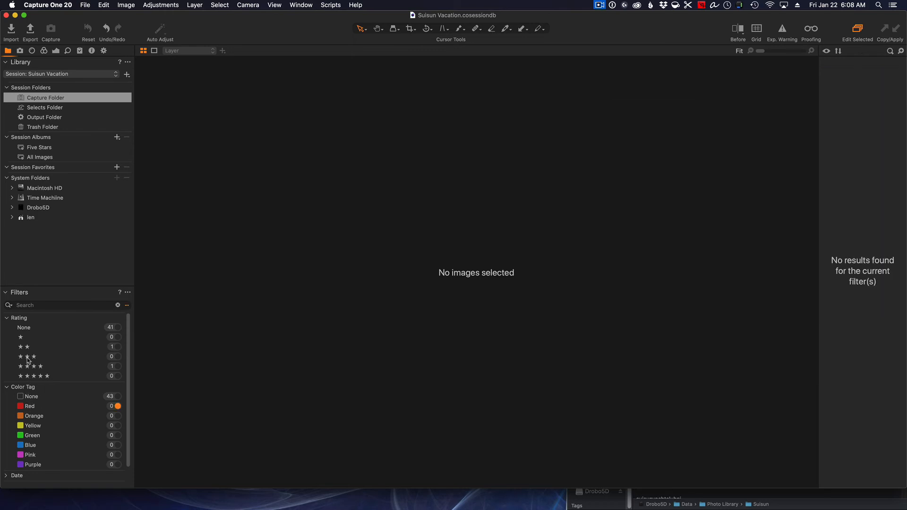
pyautogui.click(12, 392)
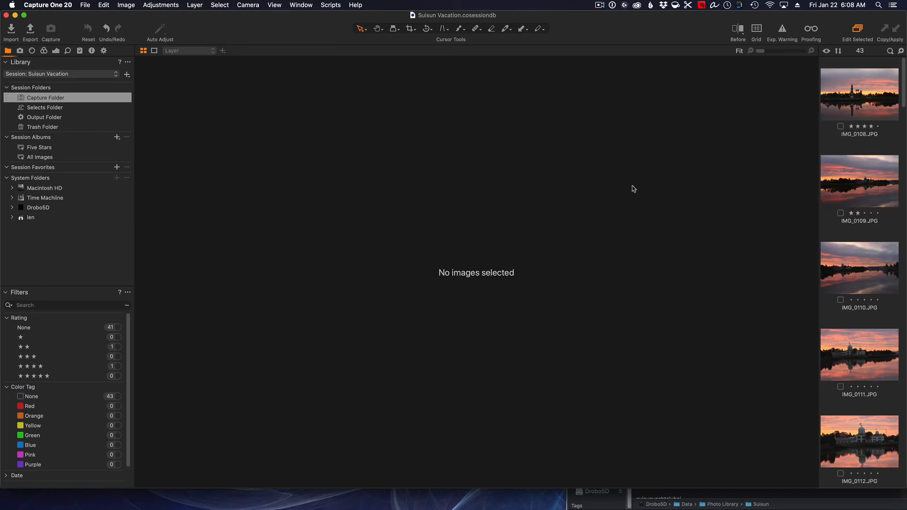
pyautogui.scroll(-1, 878, 184)
pyautogui.scroll(1, 877, 184)
# Centre the Finder window and show the Drobo5D drive as a detailed list
pyautogui.click(819, 505)
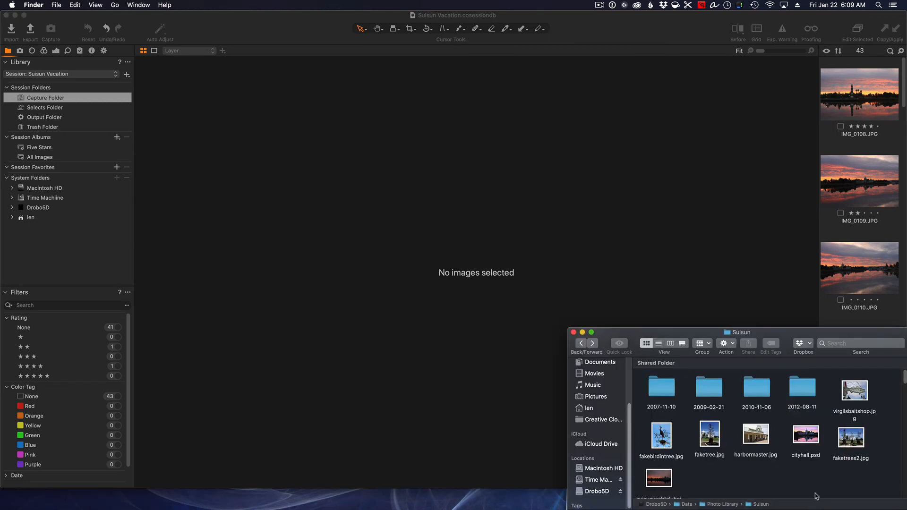
pyautogui.moveTo(810, 332); pyautogui.dragTo(657, 161)
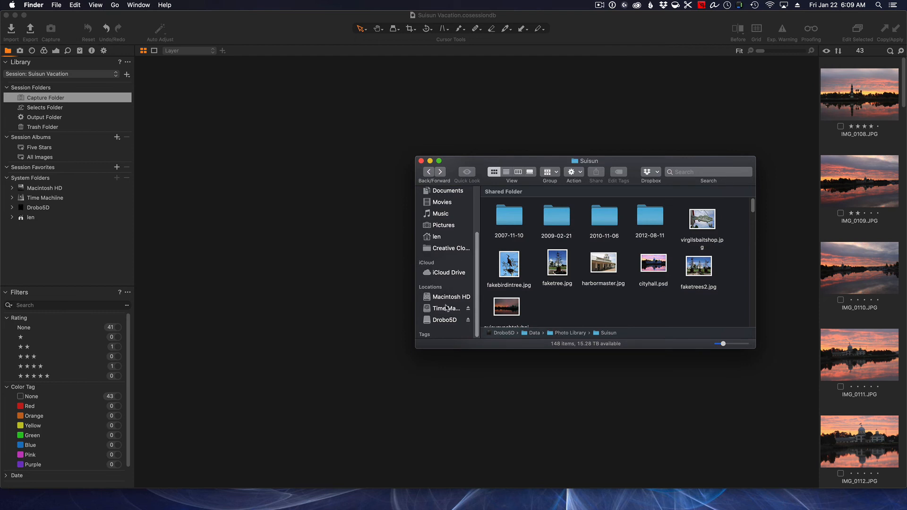
pyautogui.click(443, 320)
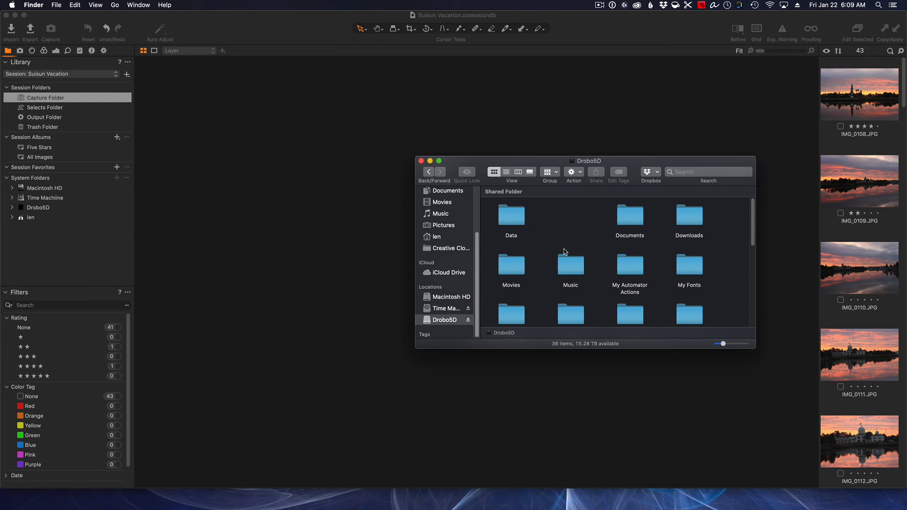
pyautogui.click(505, 172)
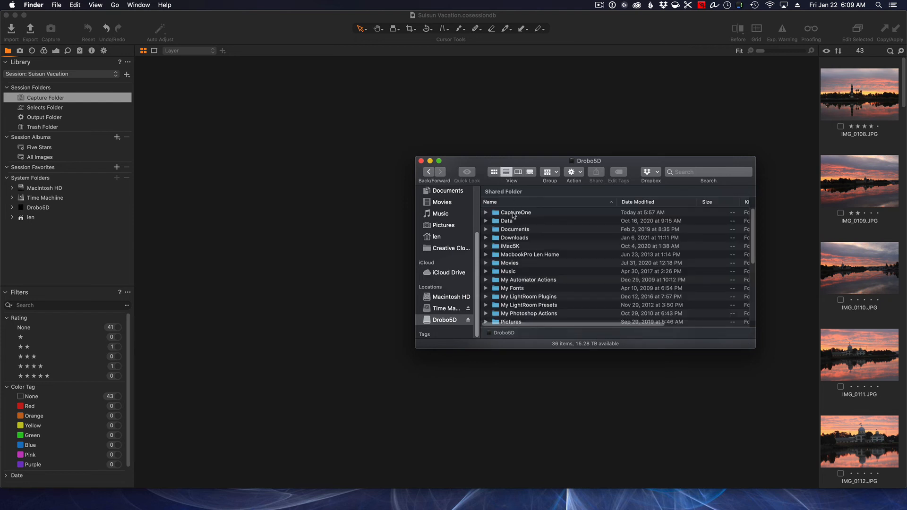
# Enter the CaptureOne folder and select the Suisun Vacation session folder
pyautogui.doubleClick(515, 213)
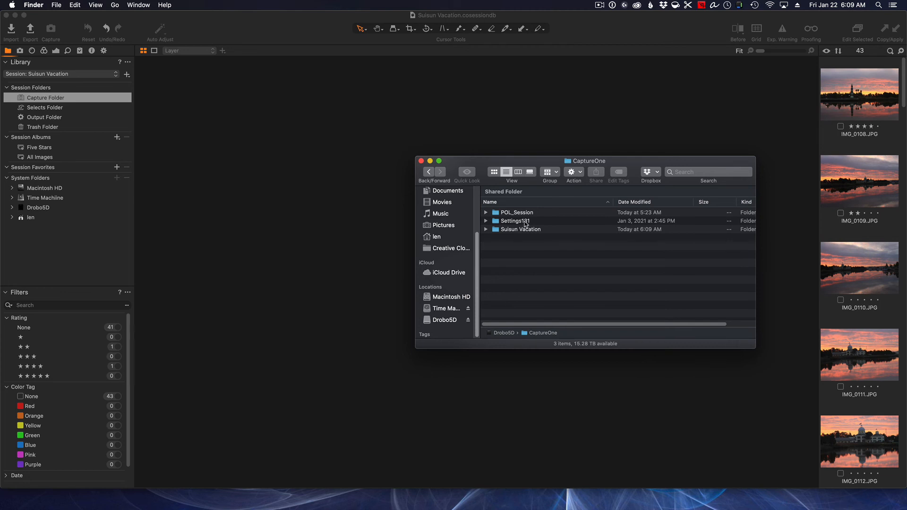
pyautogui.click(524, 222)
pyautogui.click(526, 231)
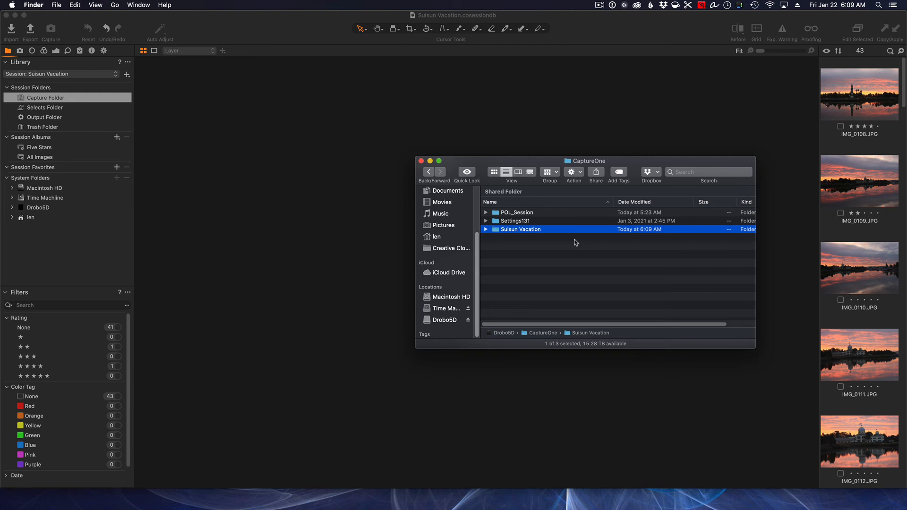
# Expand Suisun Vacation to list Capture, Output, Selects, Trash and its .cosessiondb, peeking into Capture and Output
pyautogui.click(486, 230)
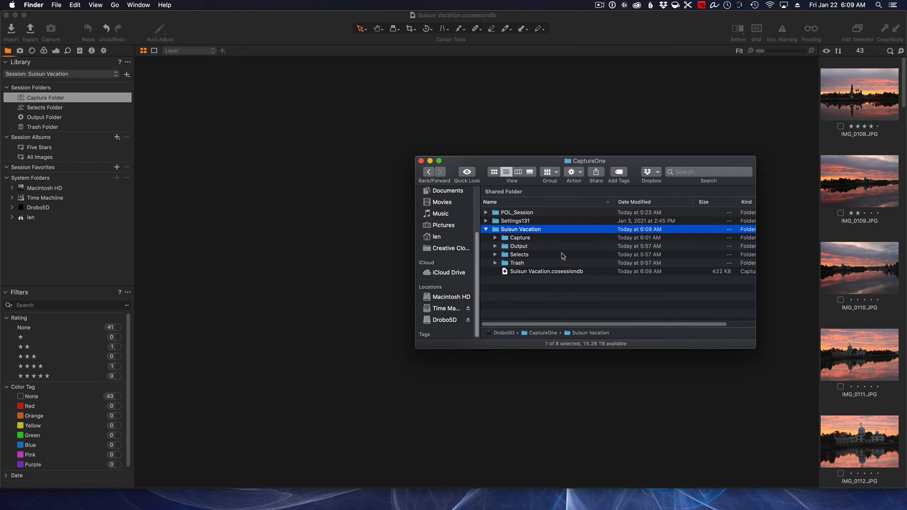
pyautogui.click(495, 238)
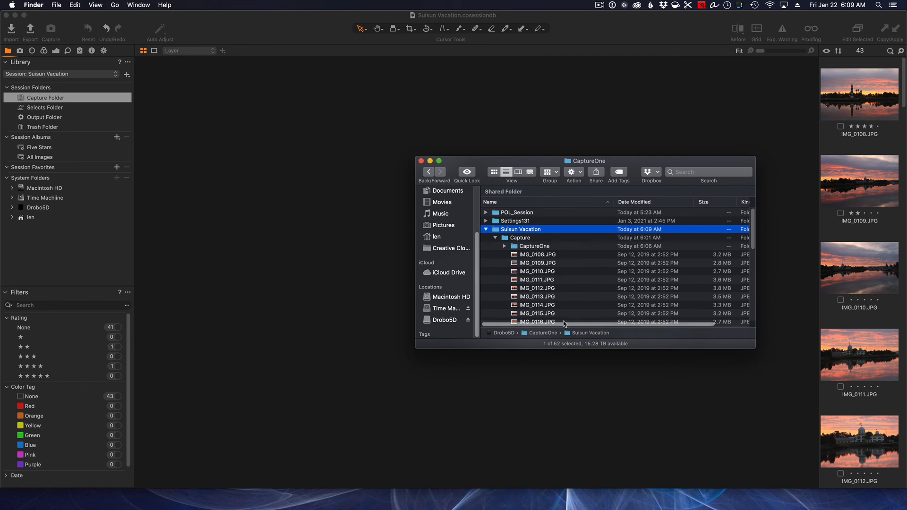
pyautogui.scroll(-10, 566, 322)
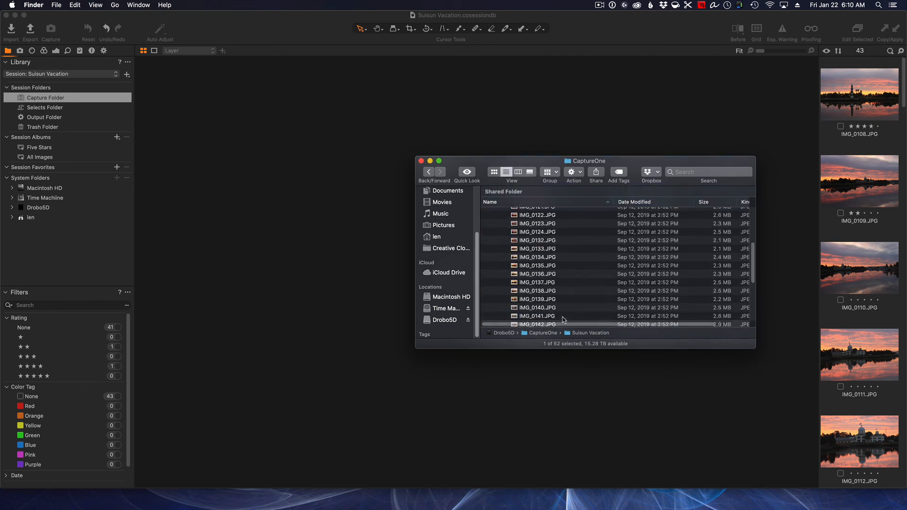
pyautogui.scroll(10, 566, 328)
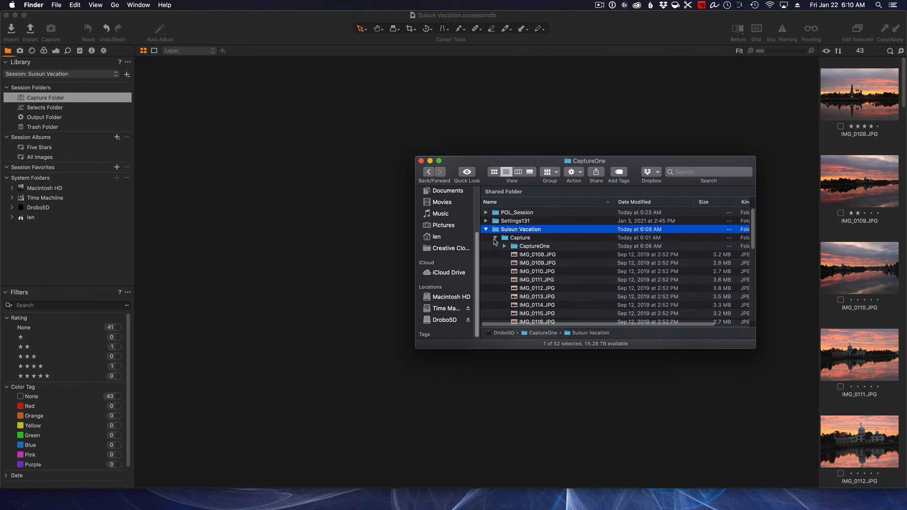
pyautogui.click(494, 239)
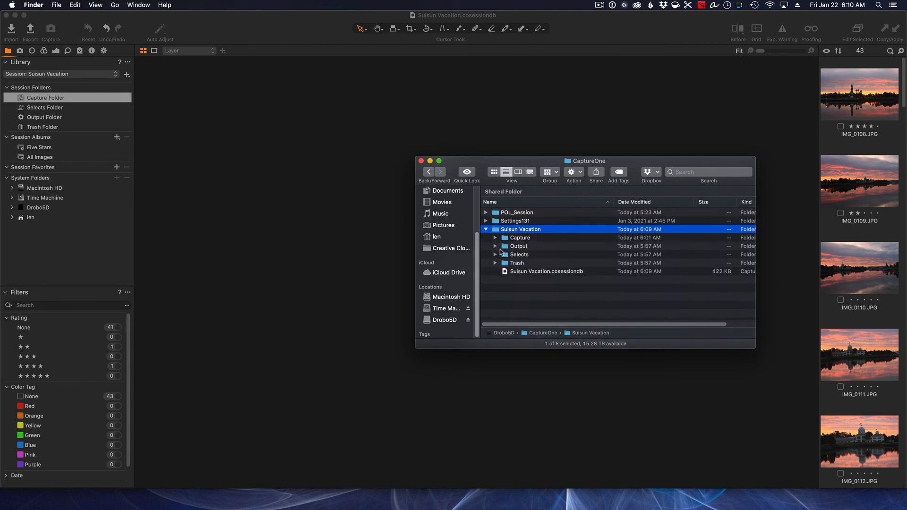
pyautogui.click(495, 245)
pyautogui.click(495, 246)
pyautogui.moveTo(528, 234)
pyautogui.mouseDown()
pyautogui.moveTo(545, 237)
pyautogui.moveTo(541, 232)
pyautogui.mouseUp()
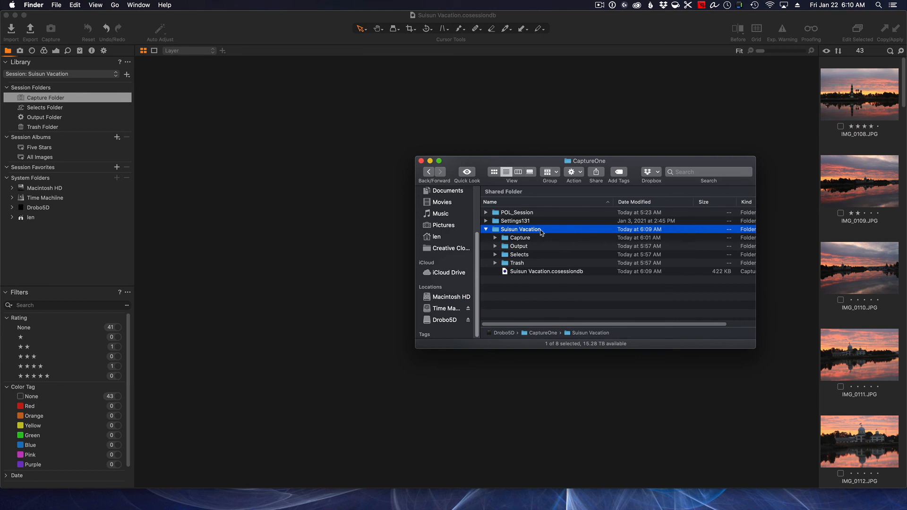